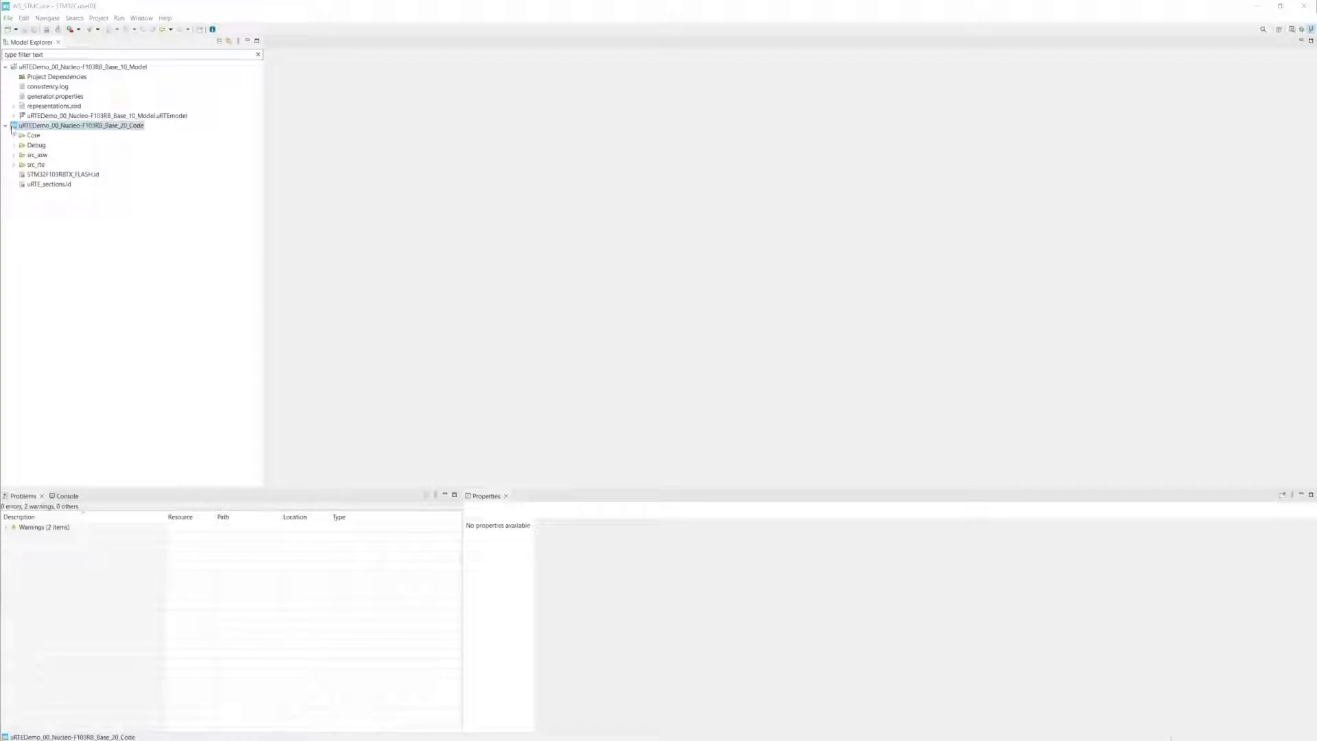
Collapse the Base_20_Code project, open the uRTEDemo_00_Nucleo-F103RB_Base_10_Model.uRTEmodel file and expand its µRTE System Model.
double_click(13, 124)
double_click(42, 115)
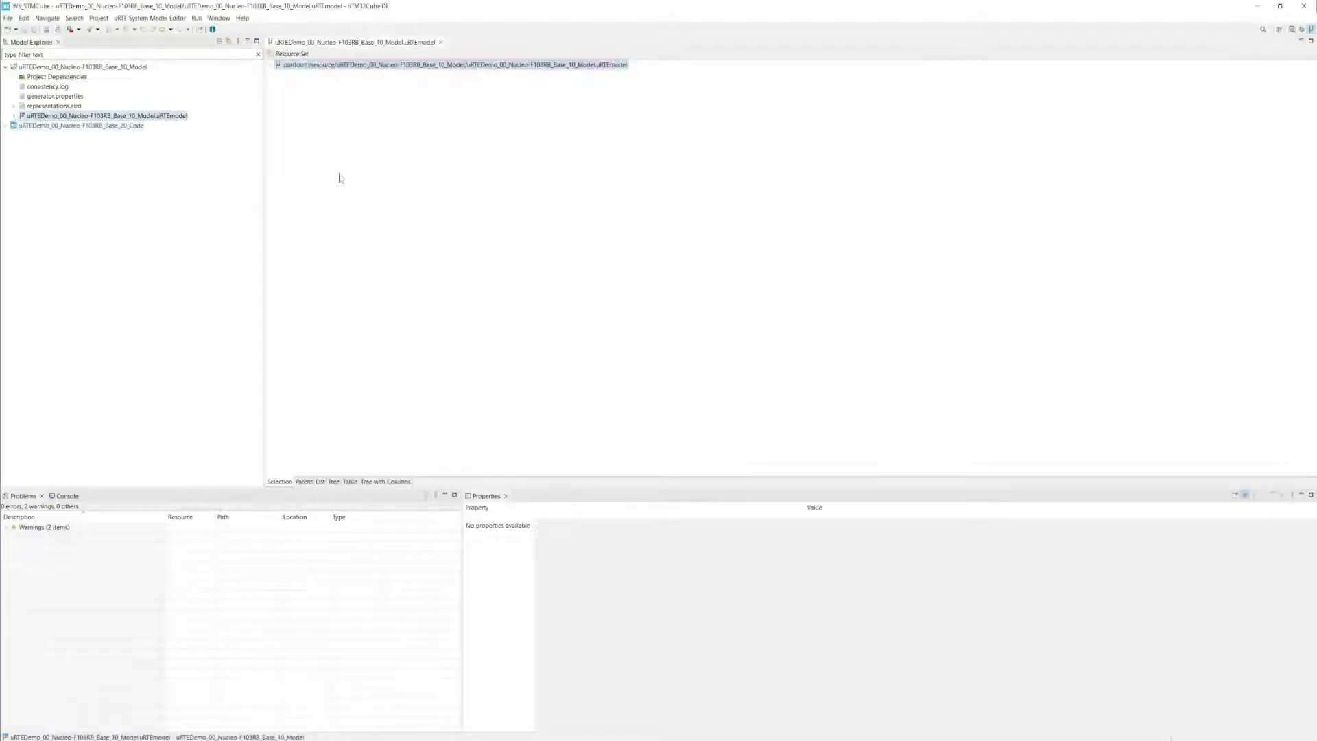
left_click(272, 65)
left_click(279, 75)
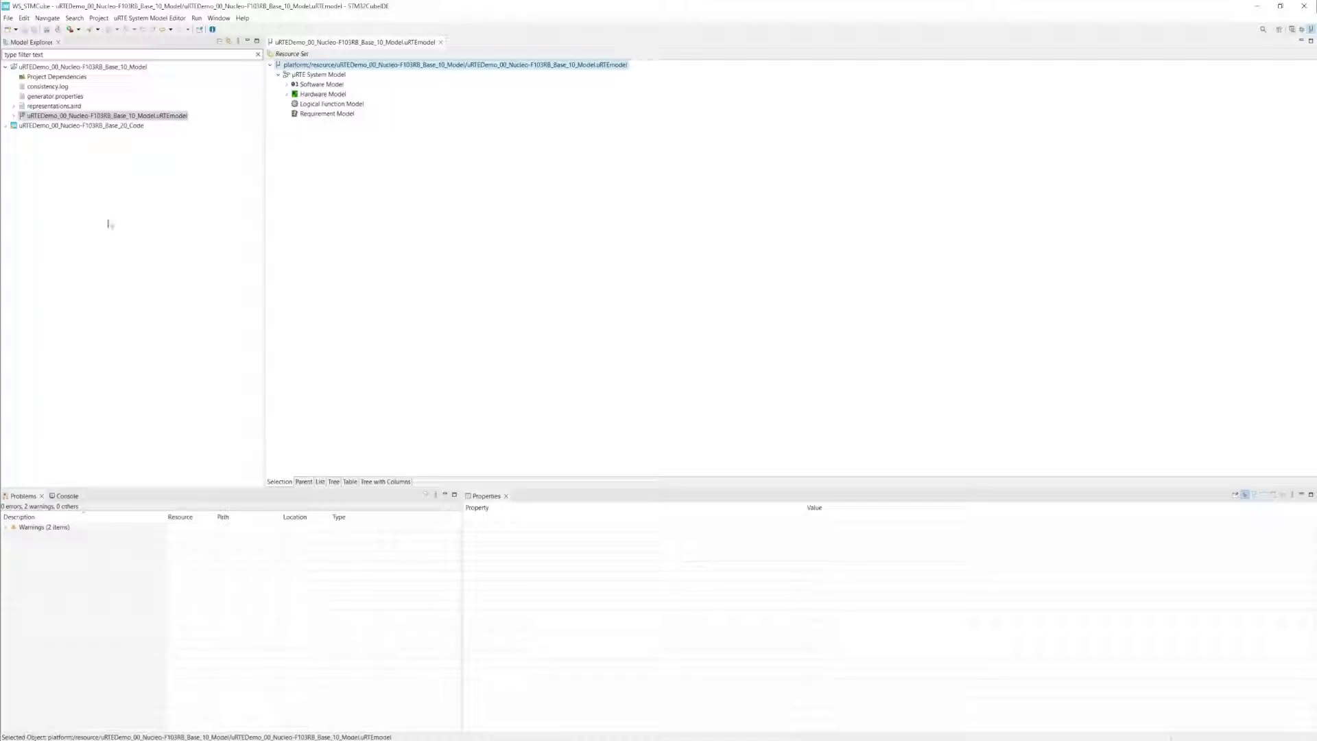
Examine the Hardware Model down to the STM32F103RB's core, main RAM and GPIO peripheries, and collapse it again.
left_click(286, 94)
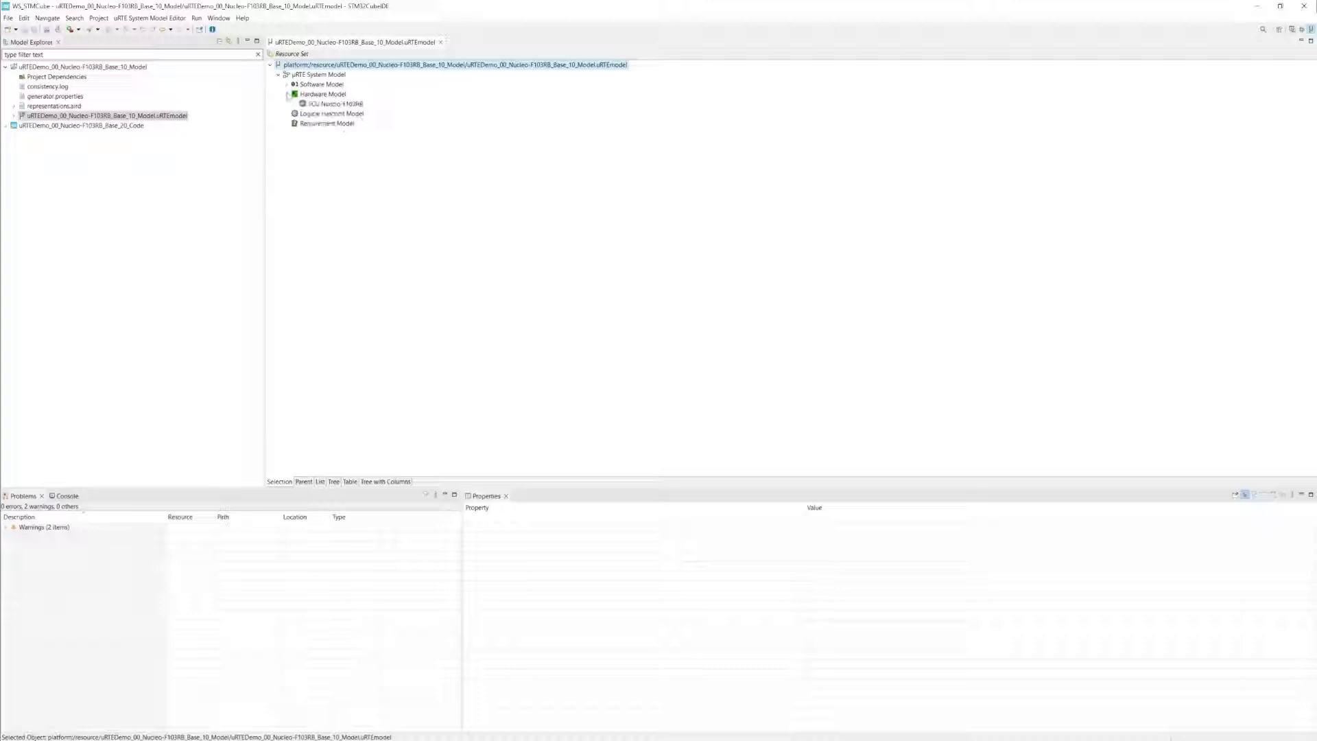
left_click(295, 103)
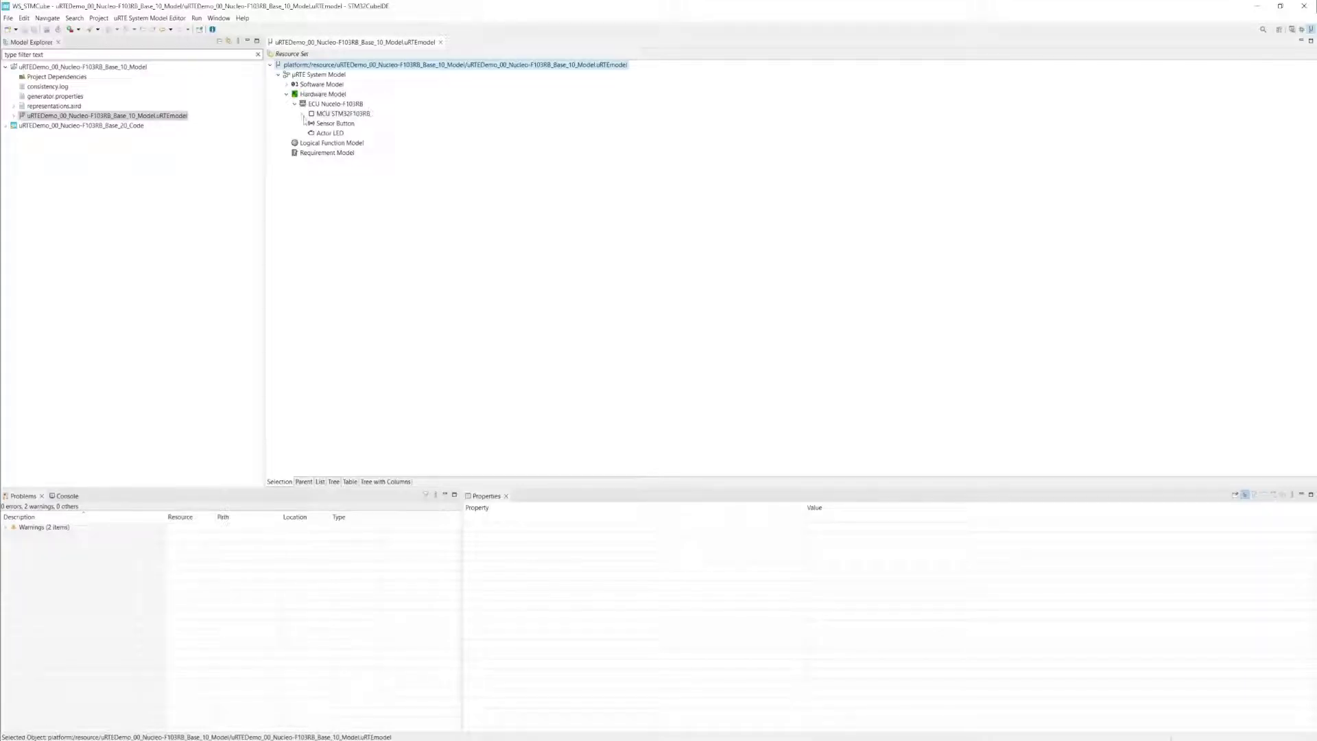
left_click(304, 114)
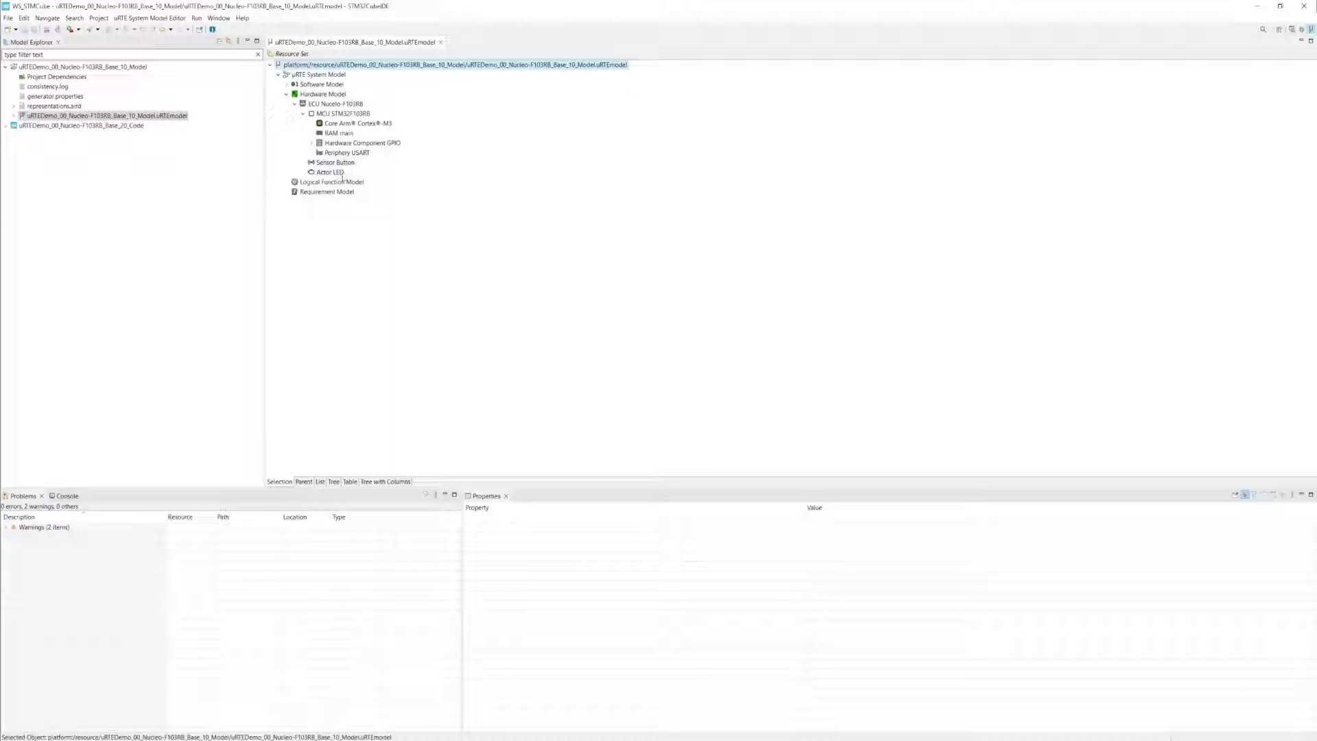
left_click(385, 124)
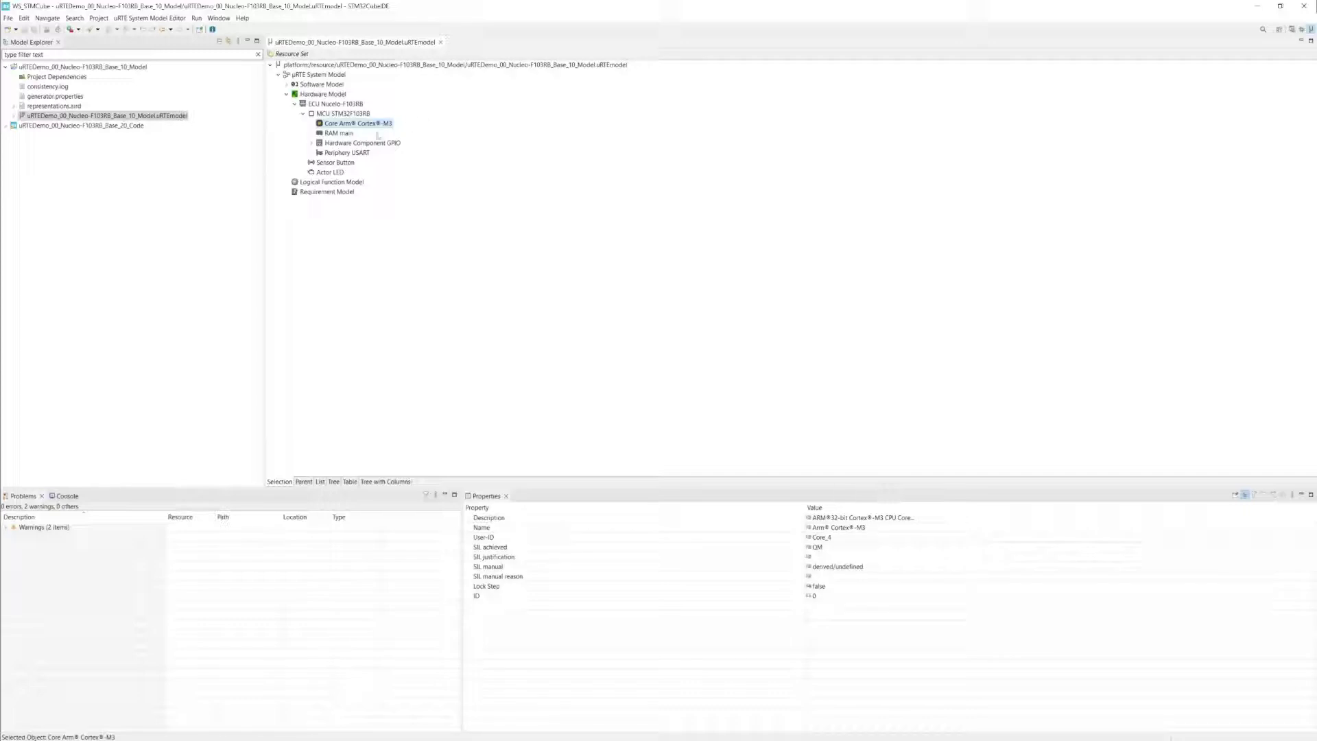
left_click(343, 133)
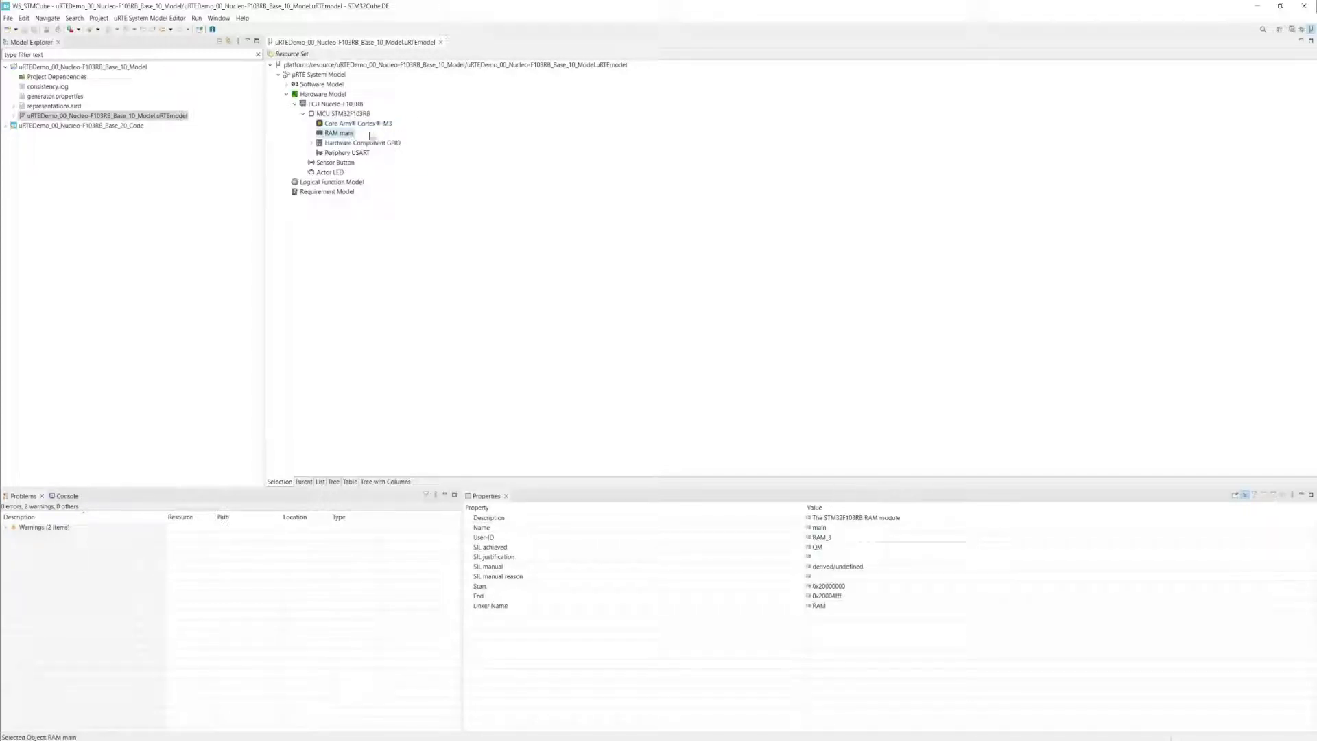
left_click(312, 143)
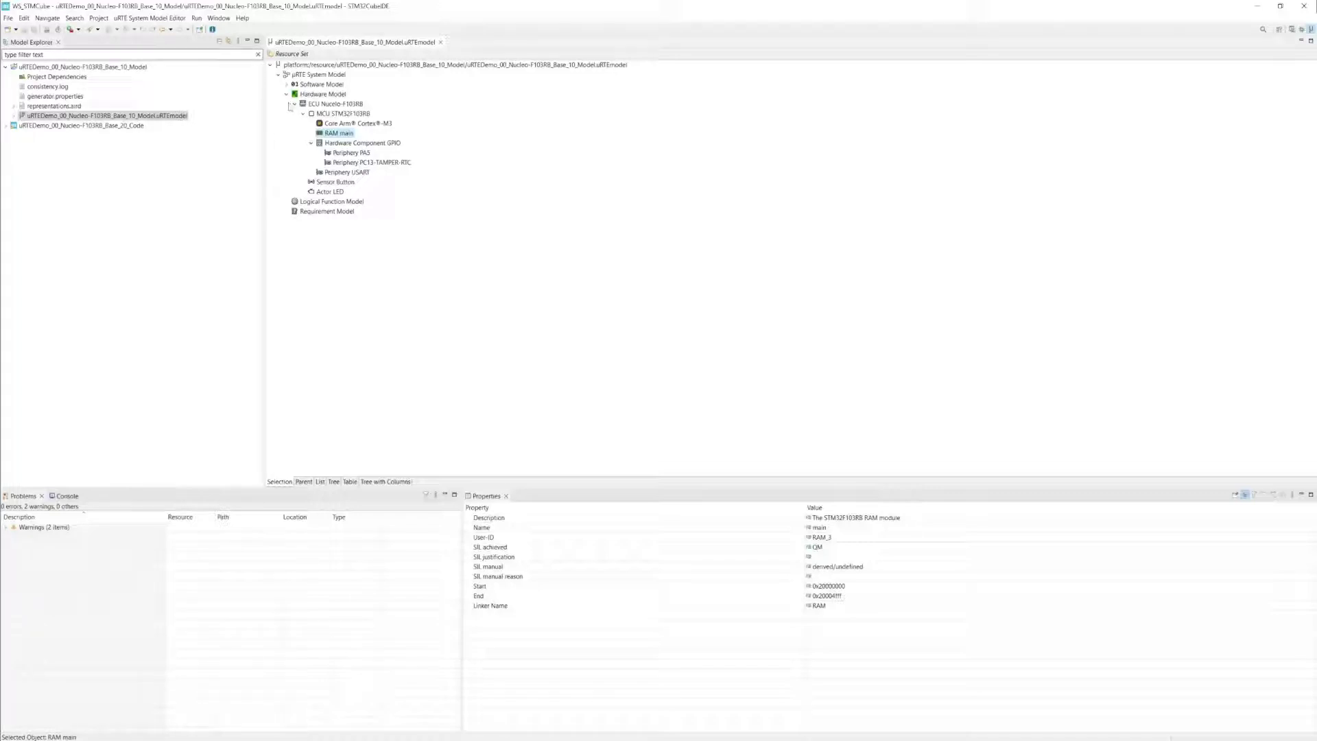
left_click(286, 95)
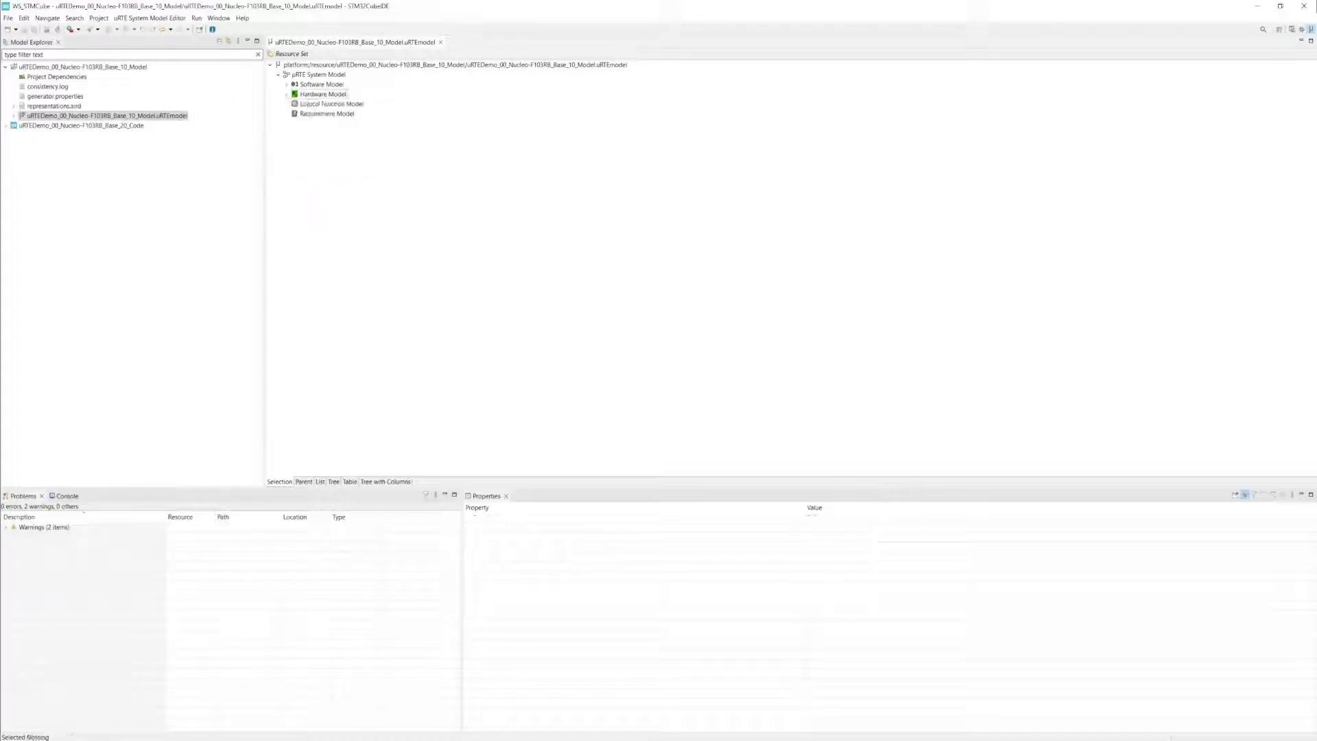
Expand the Software Model and check which child elements can be created under Application, without adding any.
left_click(322, 83)
left_click(287, 84)
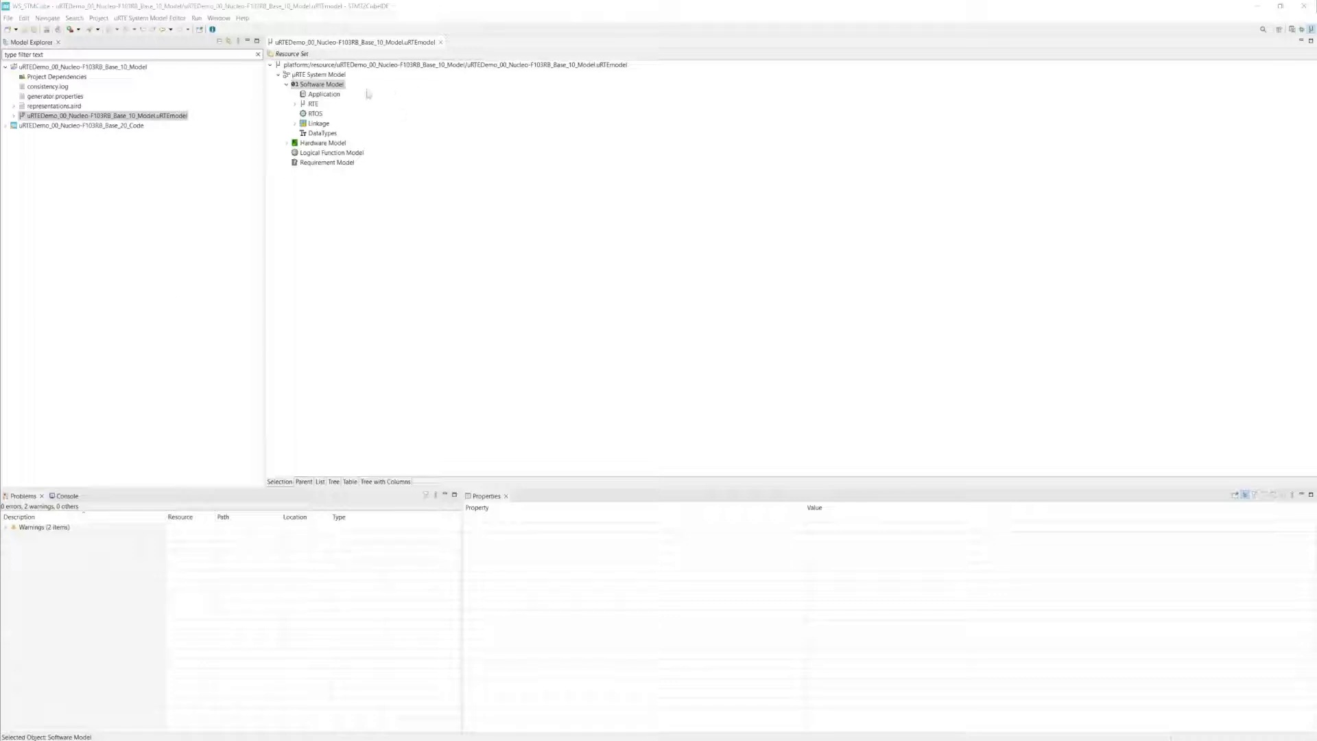
left_click(337, 96)
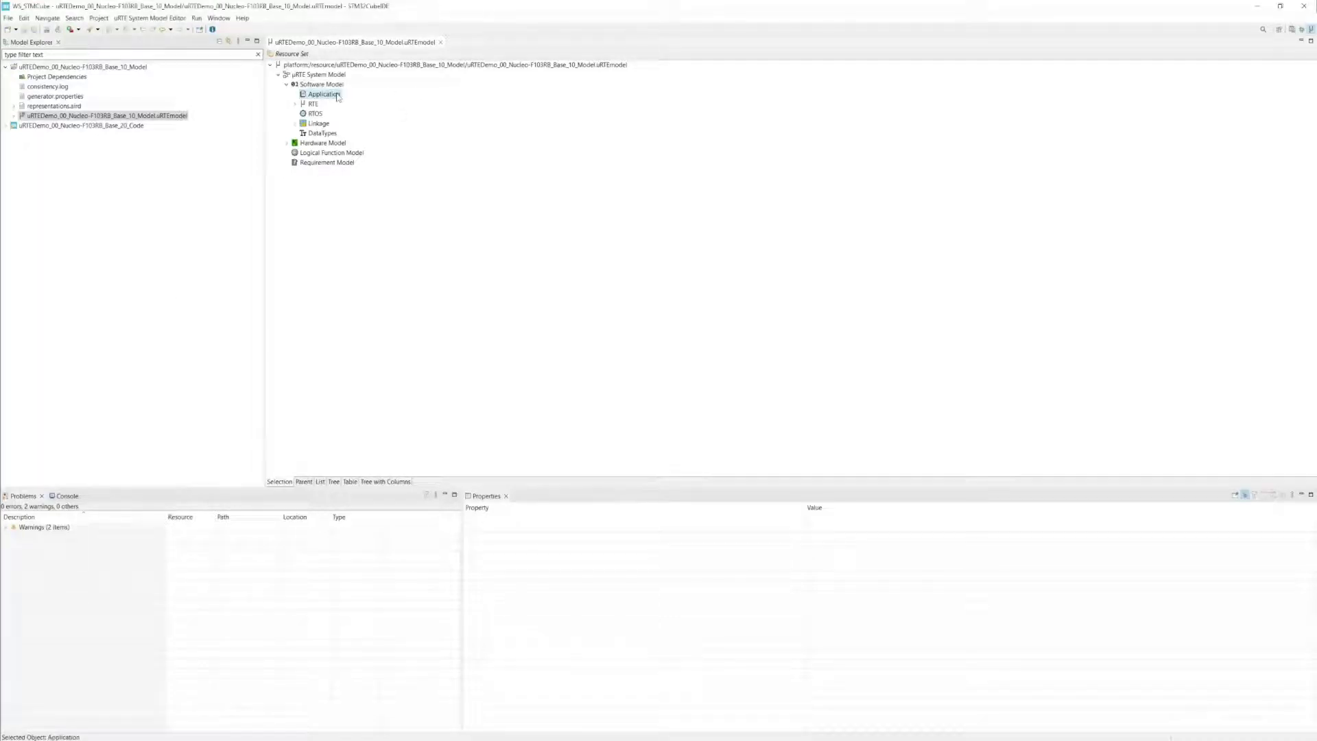
right_click(338, 96)
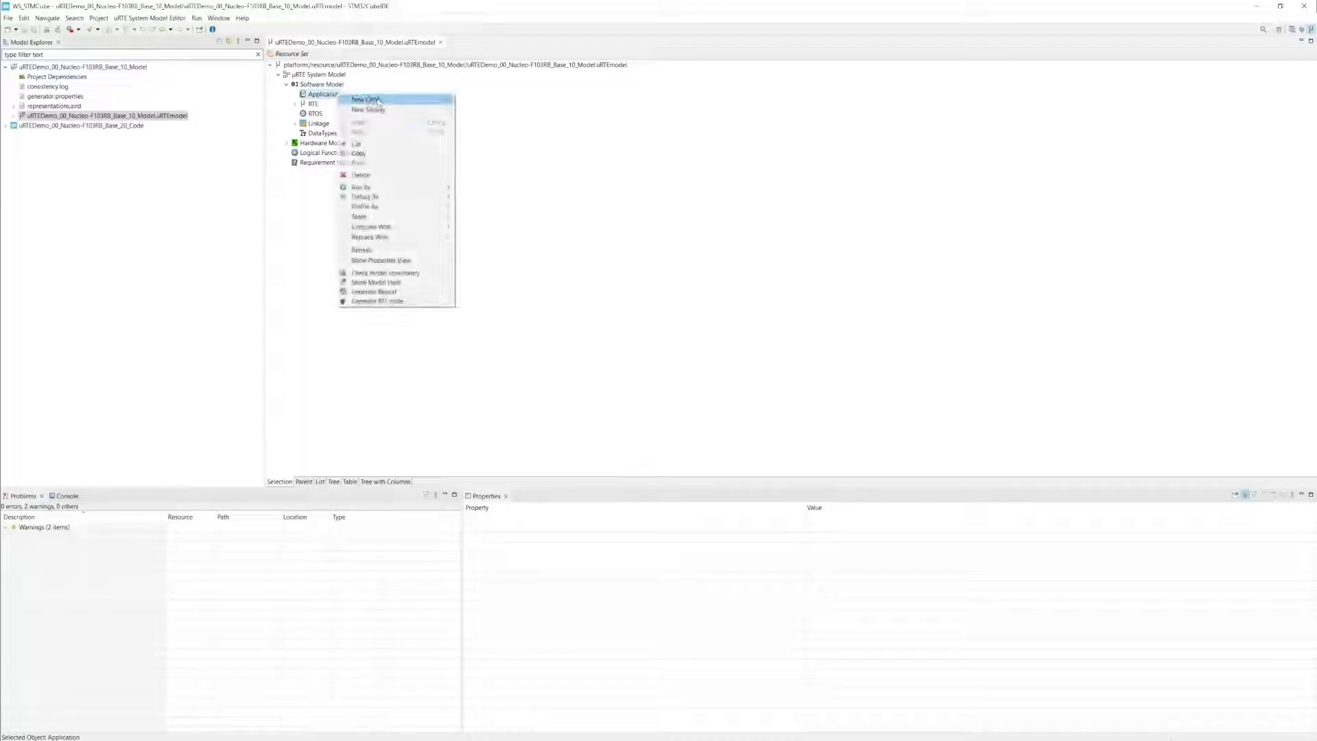
mouse_move(377, 101)
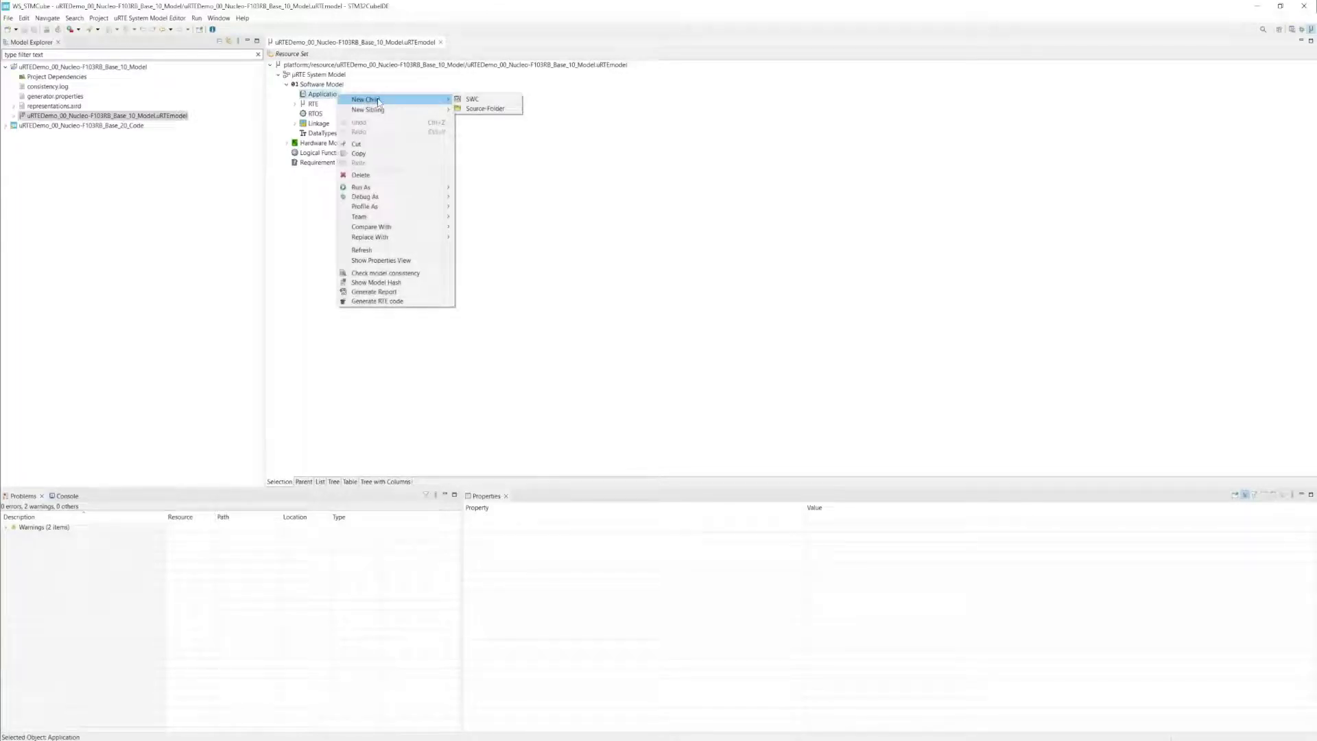
left_click(639, 159)
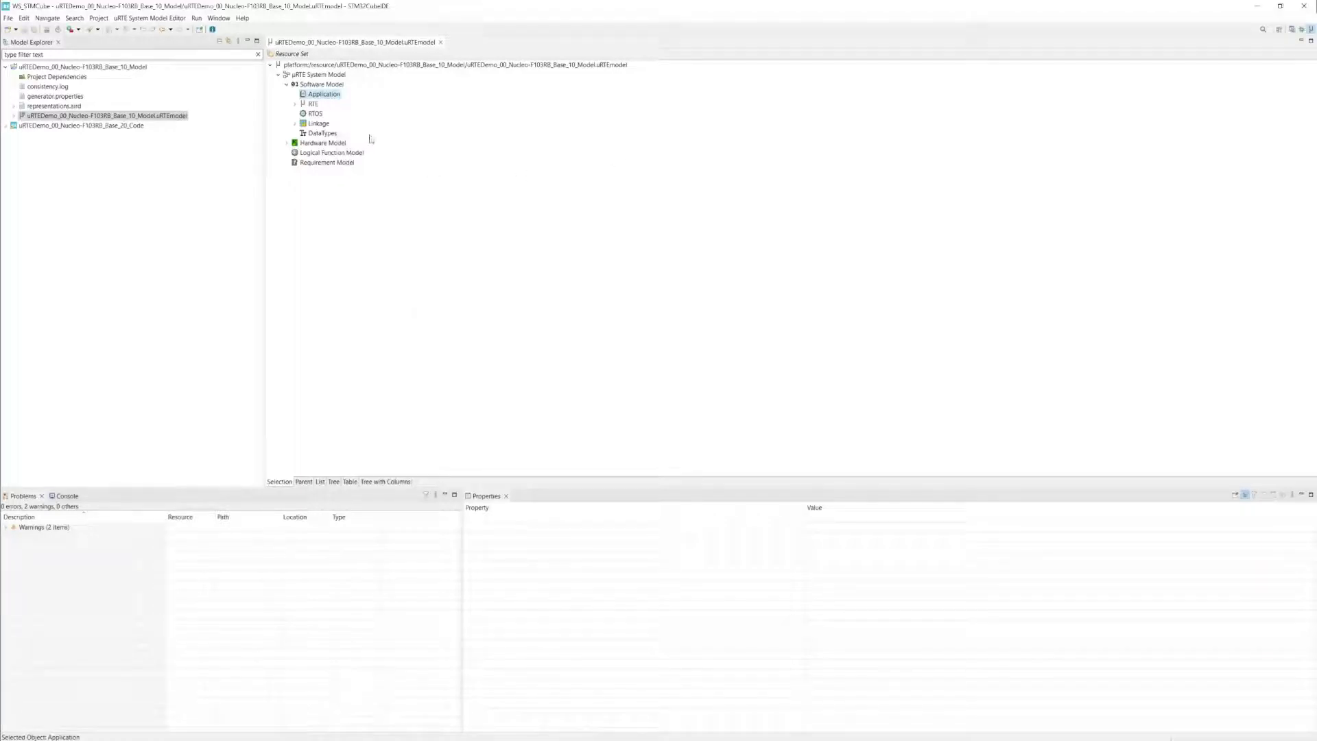
Expand the RTE element and review the ActivationEngine's core, global data and stack properties, narrowing the property name column.
left_click(312, 104)
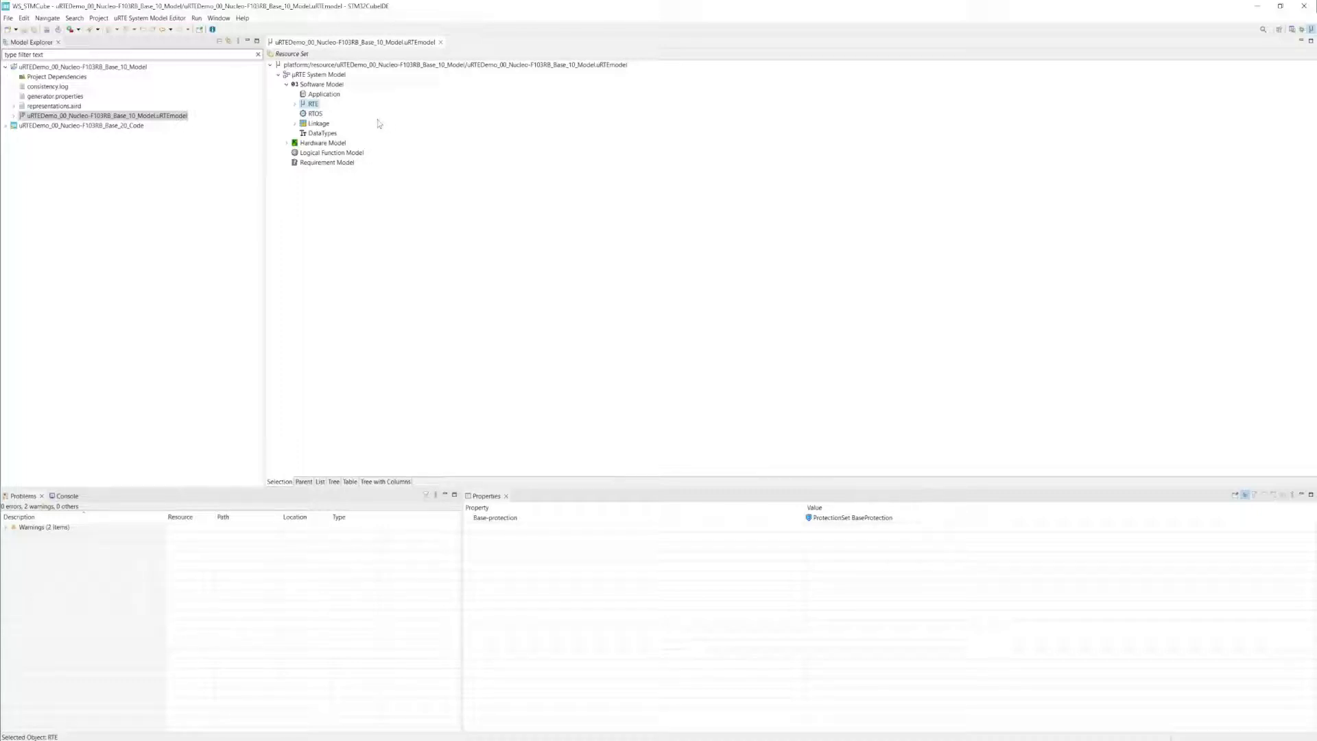
left_click(296, 105)
left_click(319, 115)
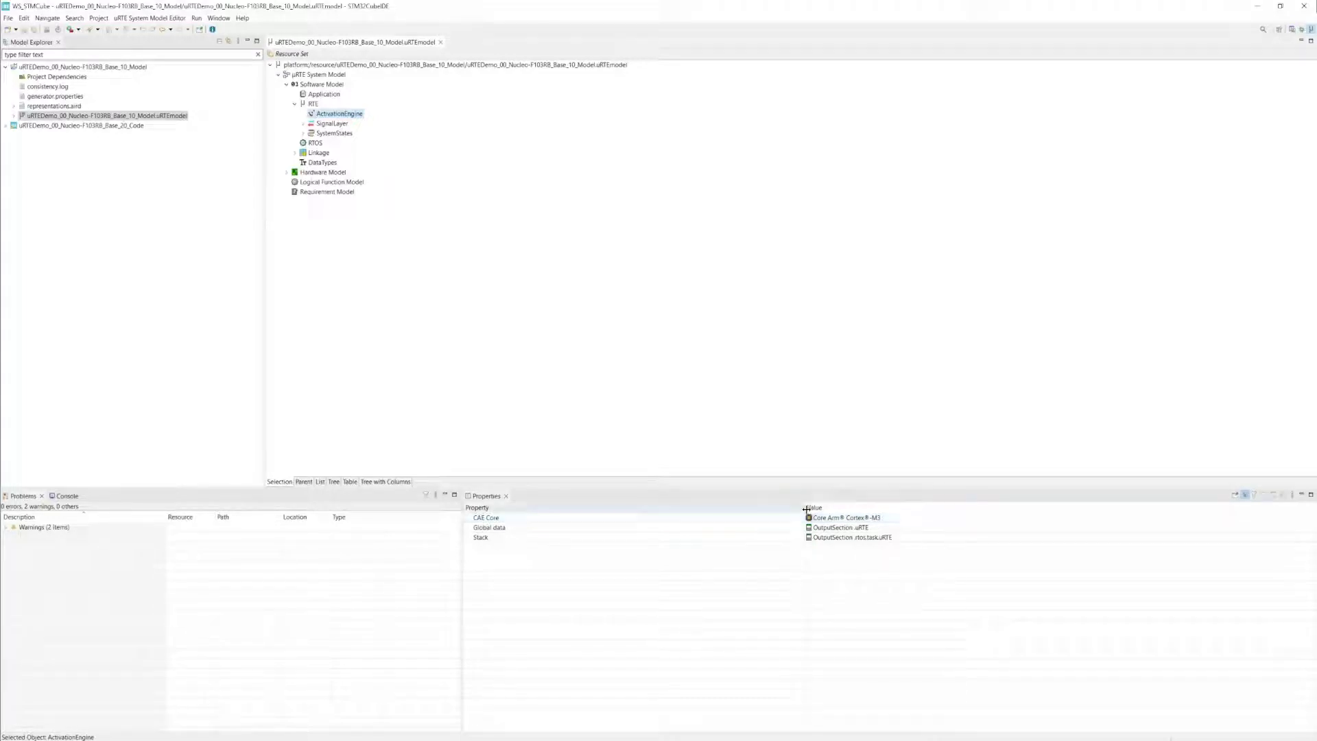
left_click_drag(799, 525, 598, 524)
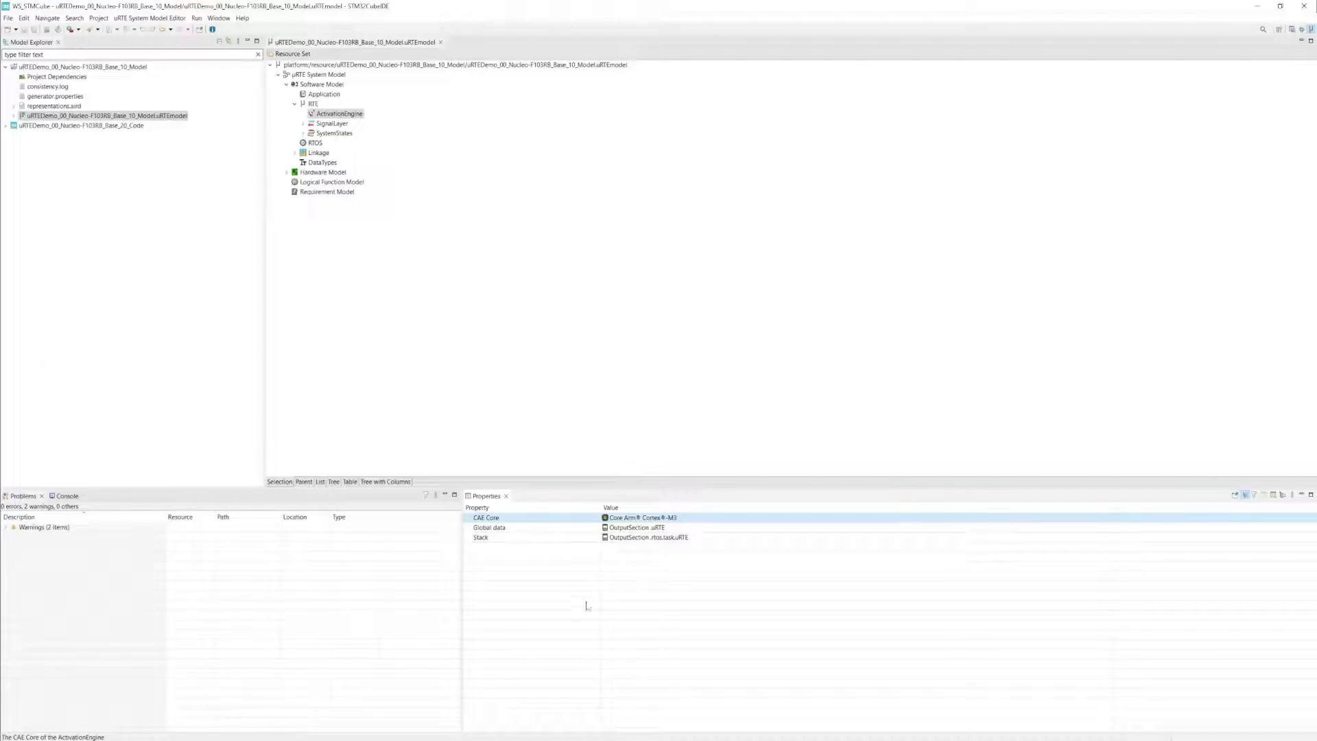
left_click(552, 539)
key("Escape")
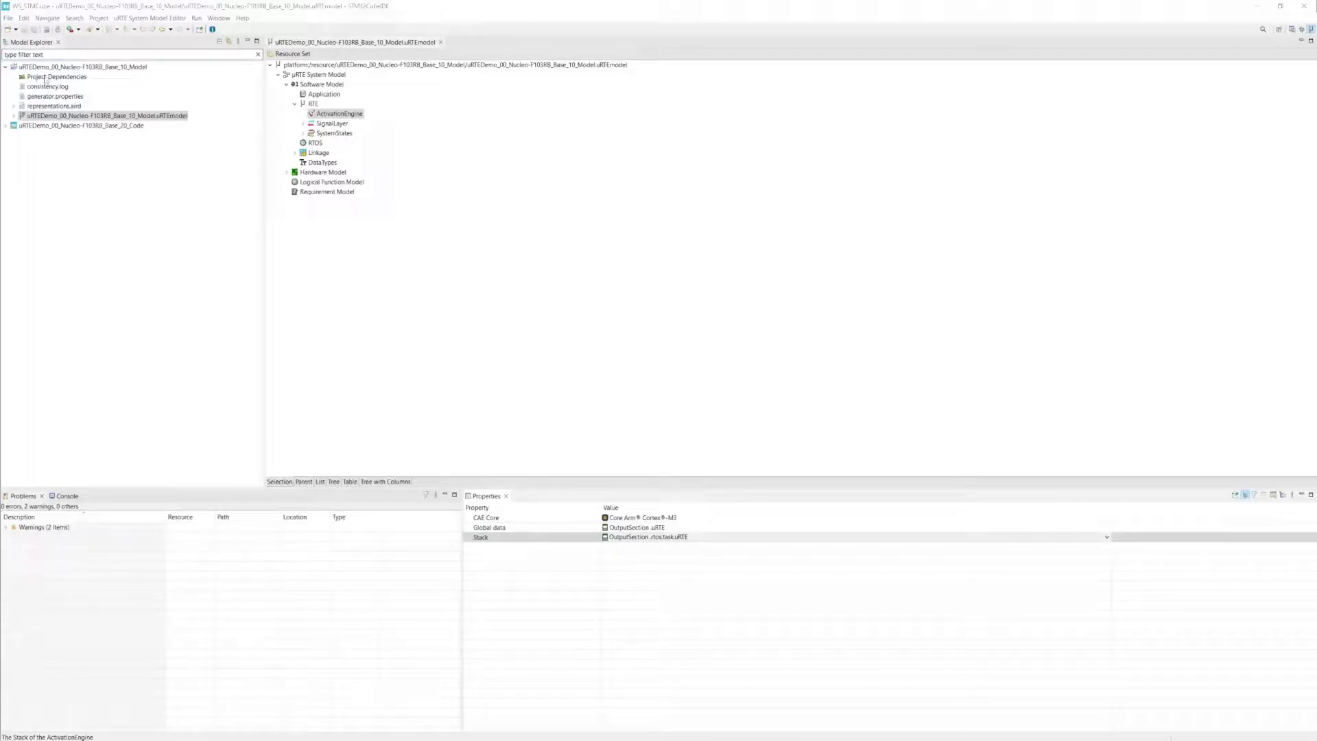
Expand SignalLayer and SystemStates under RTE and inspect the properties of SystemStates and its Default state.
left_click(306, 124)
left_click(304, 125)
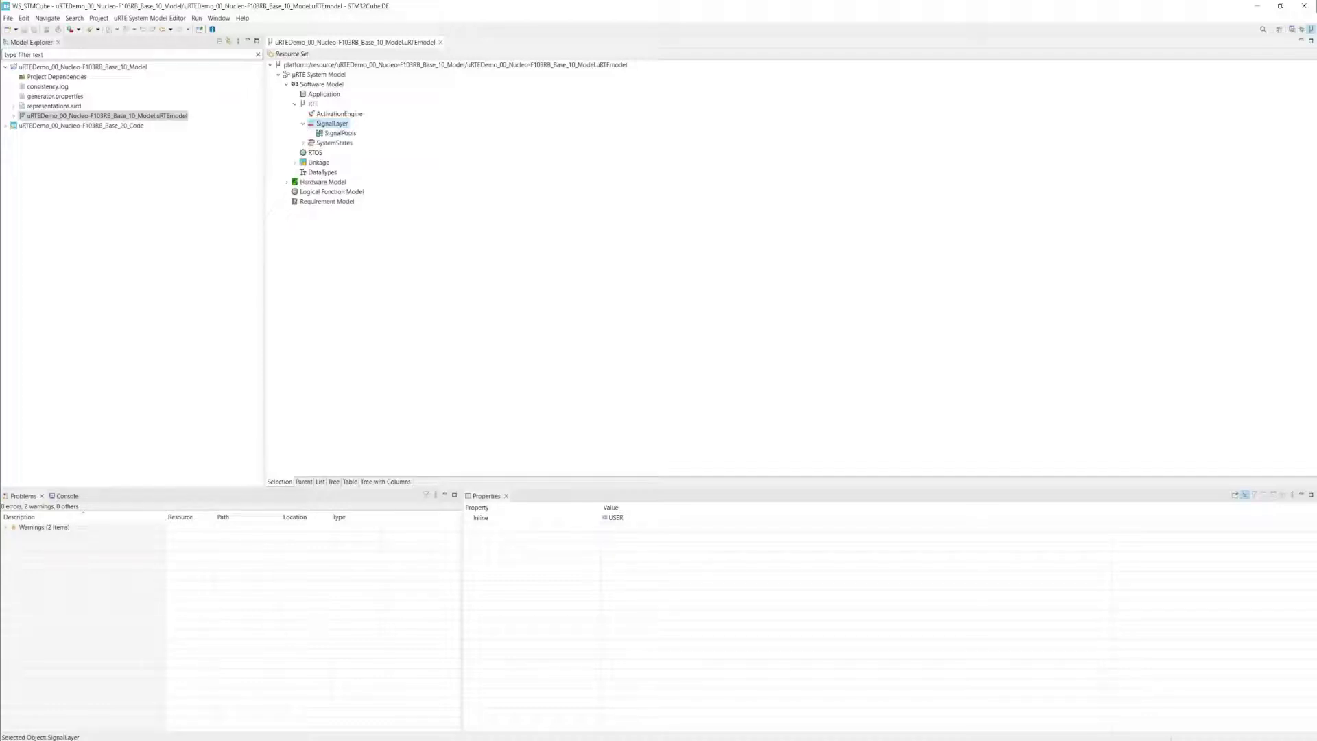
left_click(303, 143)
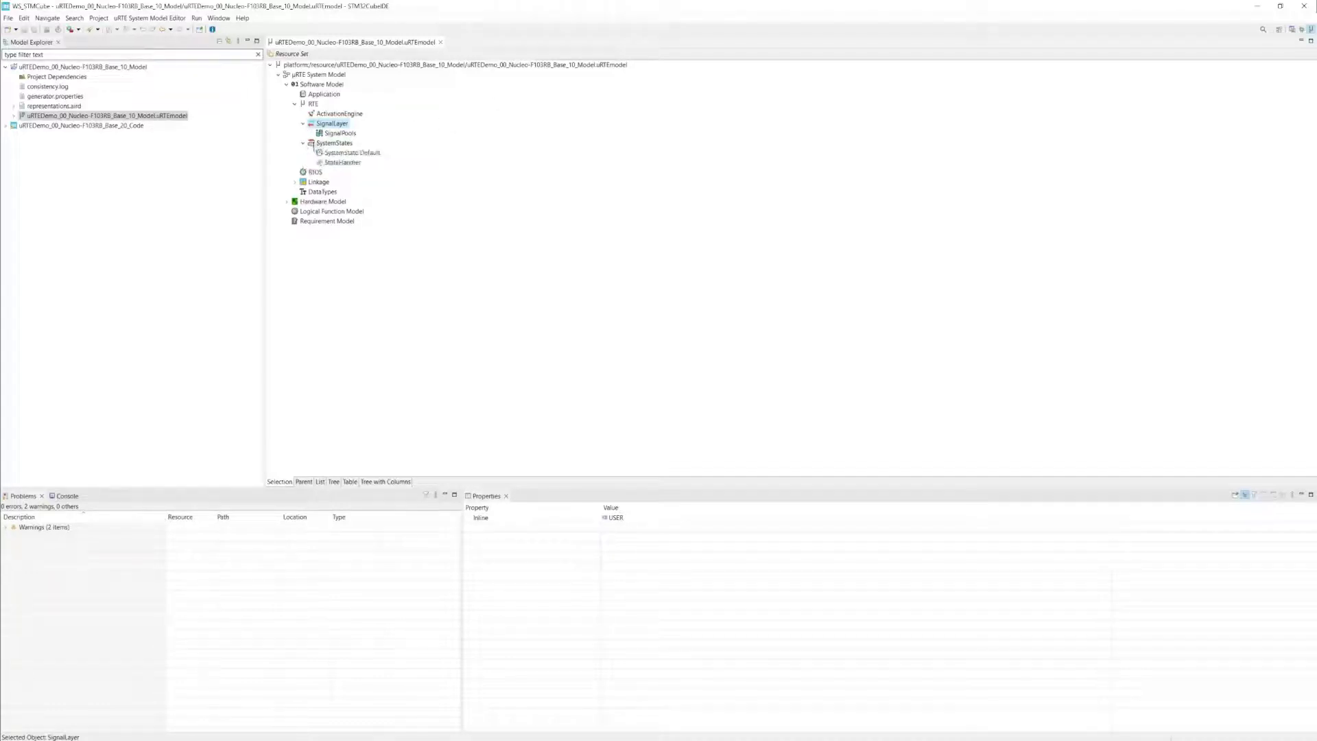
left_click(314, 144)
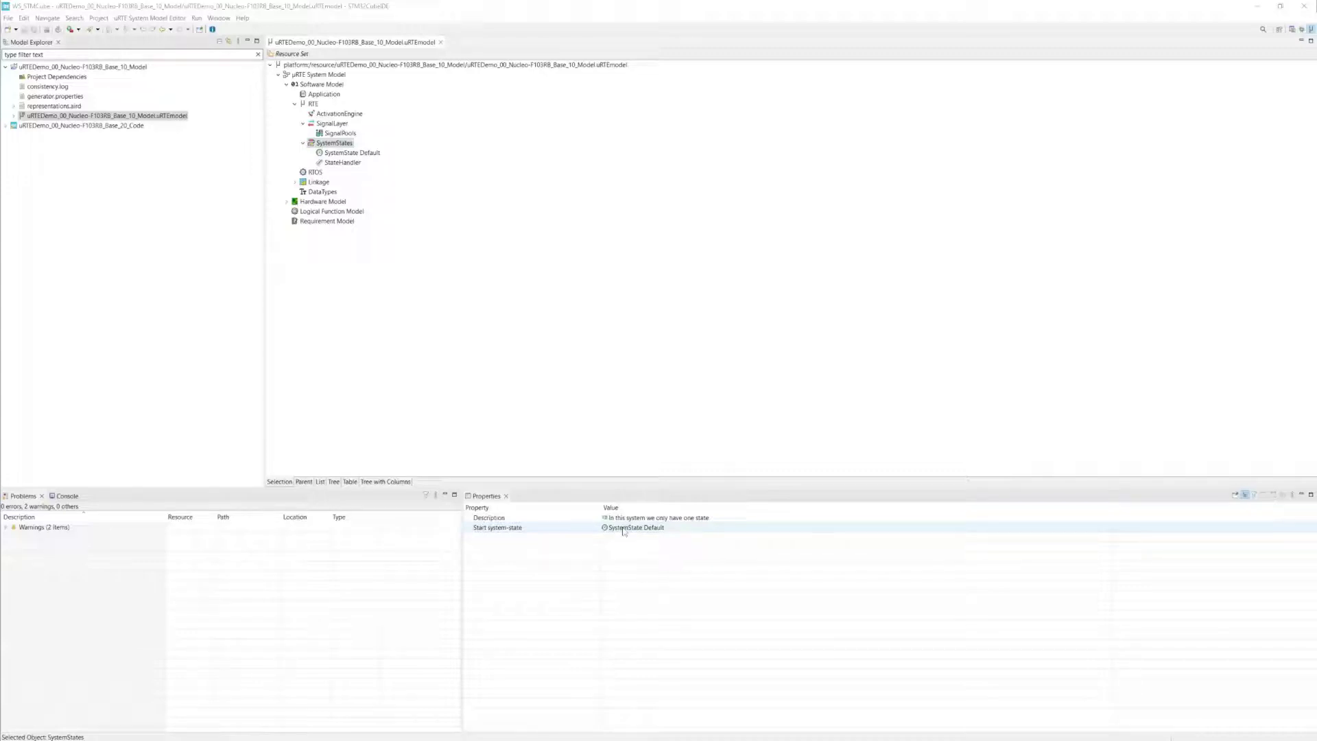
left_click(358, 153)
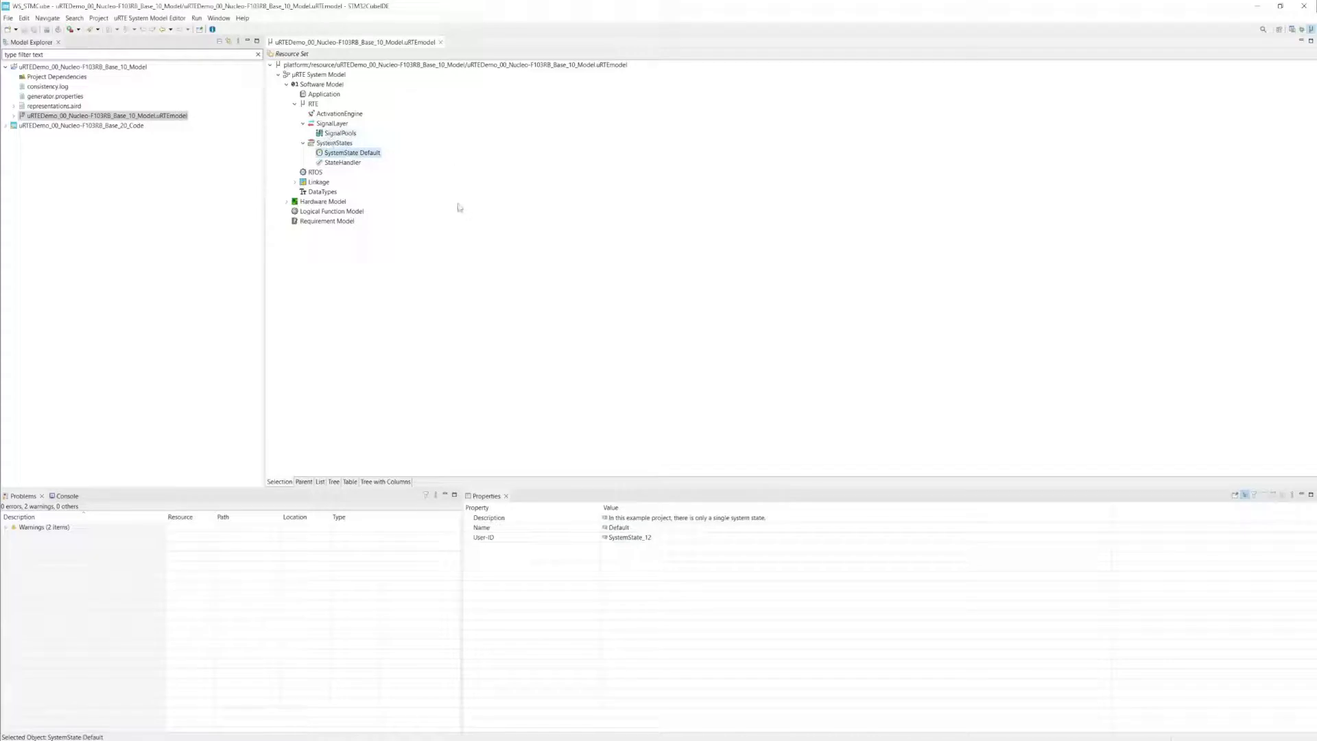
Check which child elements can be created under RTOS, without adding any.
left_click(313, 176)
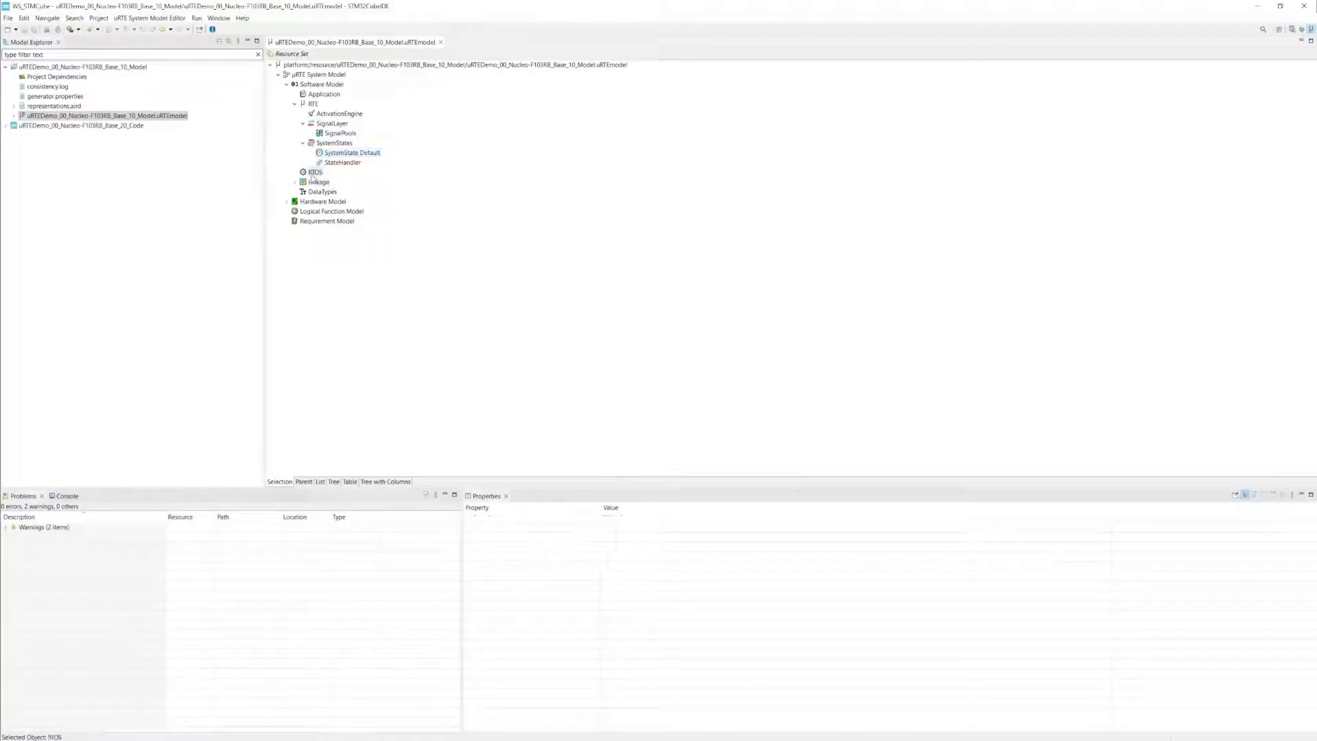
right_click(321, 176)
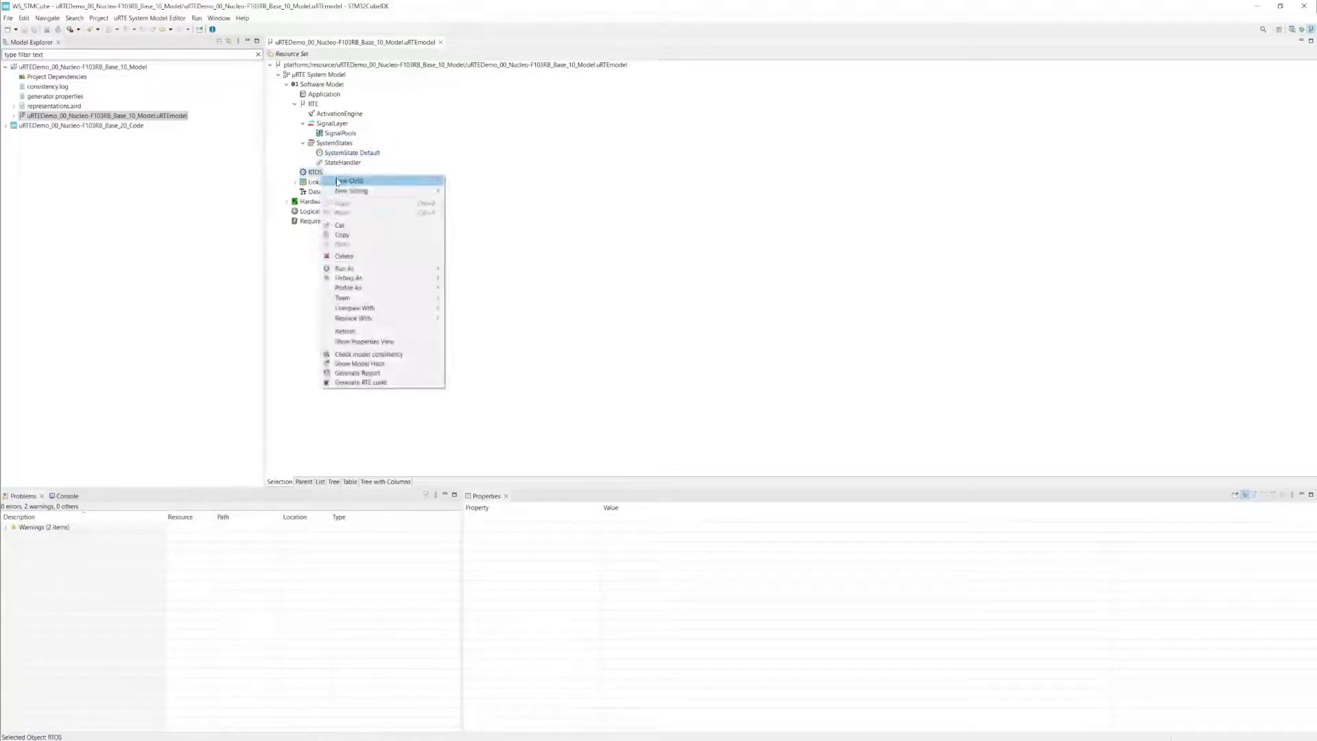
mouse_move(337, 181)
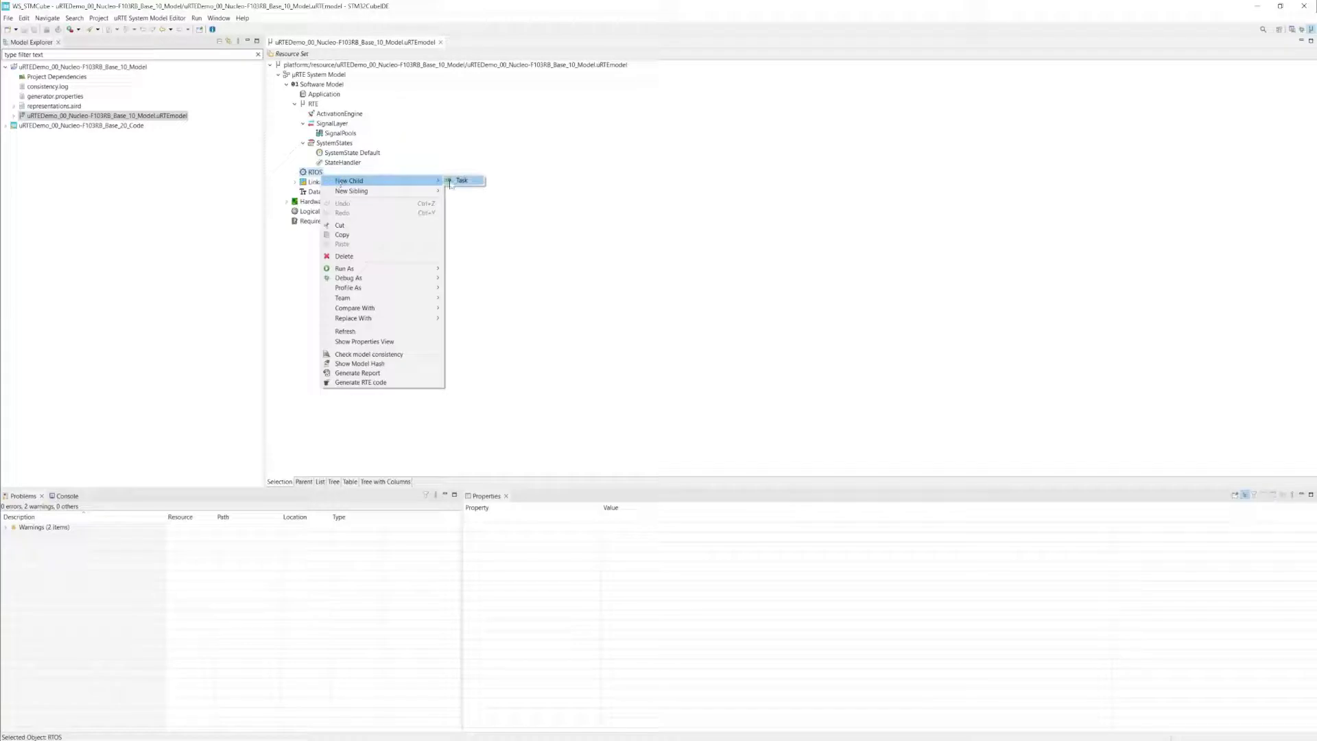
left_click(617, 186)
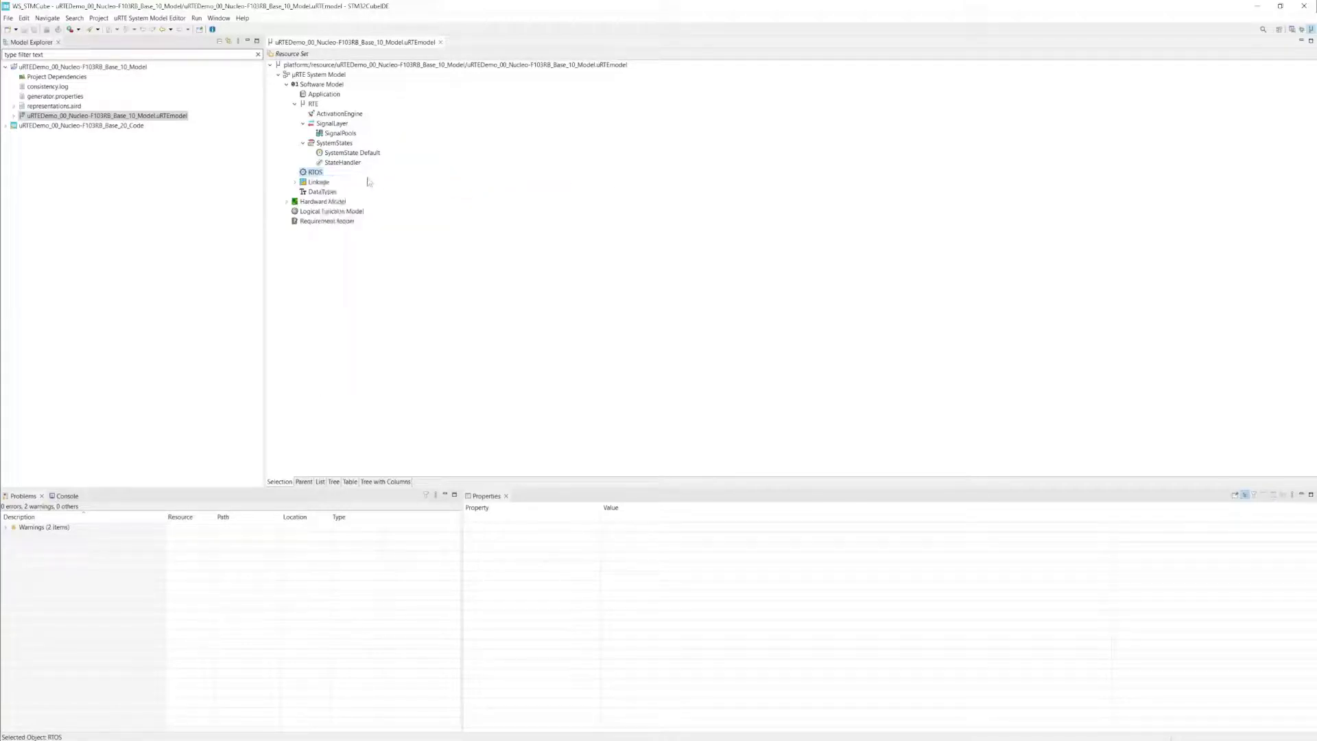
Review the Linkage element's properties and expand it to examine its contents.
left_click(314, 183)
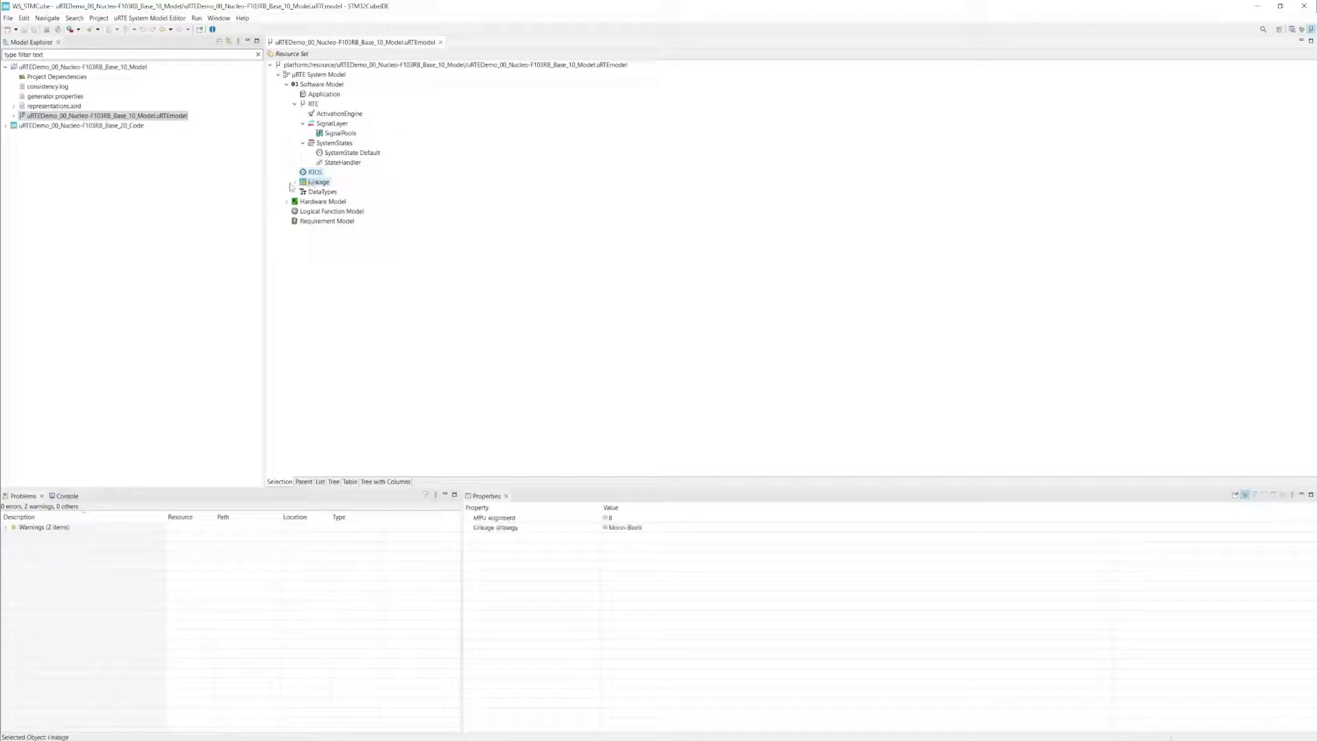
left_click(295, 182)
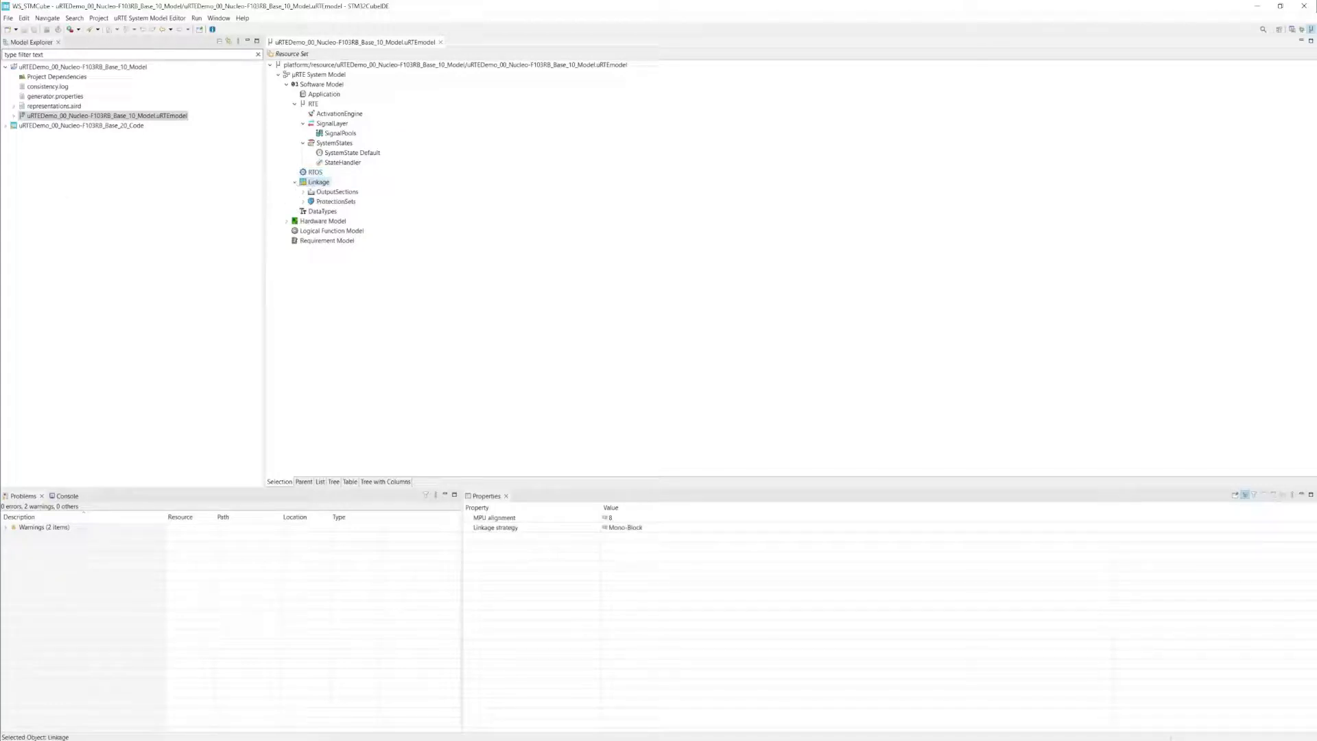